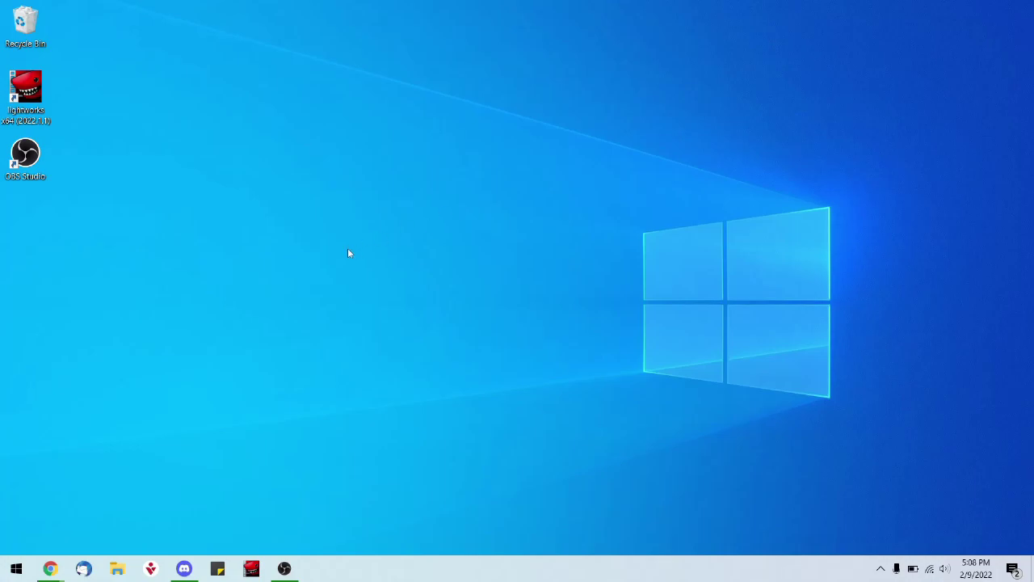
# Search Google for 'Pi-Star' in Chrome
pyautogui.moveTo(50, 568)
pyautogui.click(59, 529)
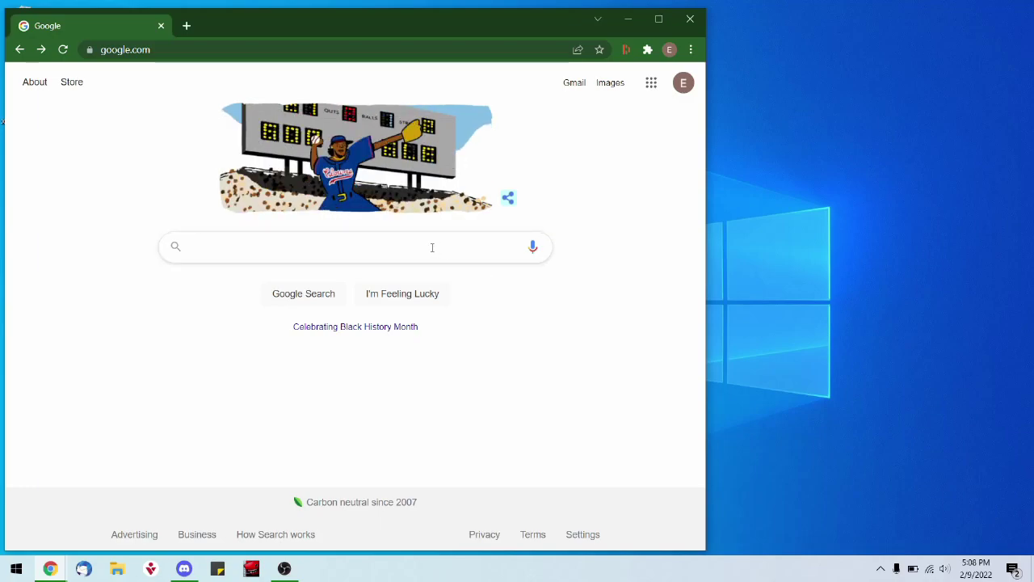
pyautogui.write('Pi-Star')
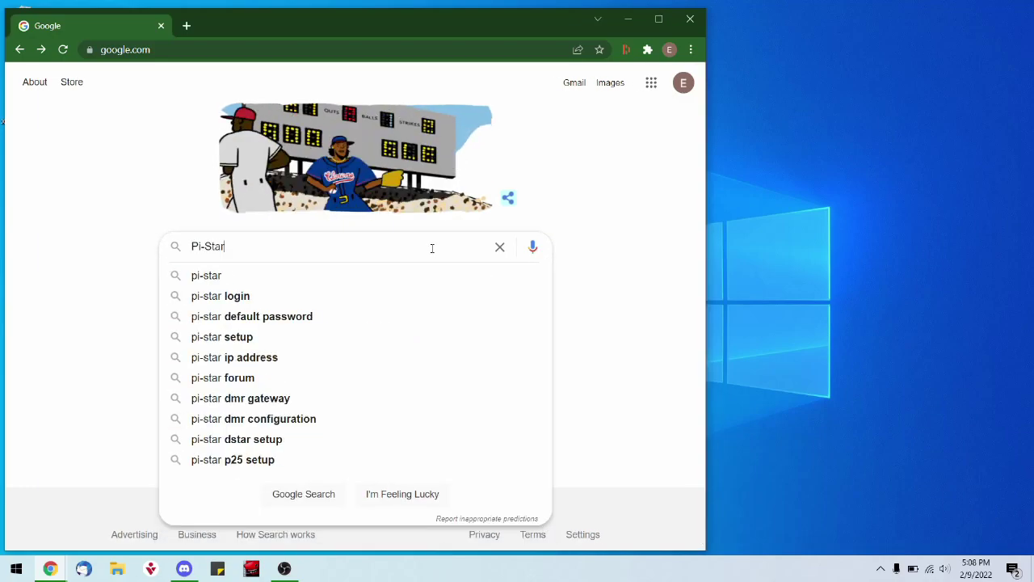
pyautogui.press('Return')
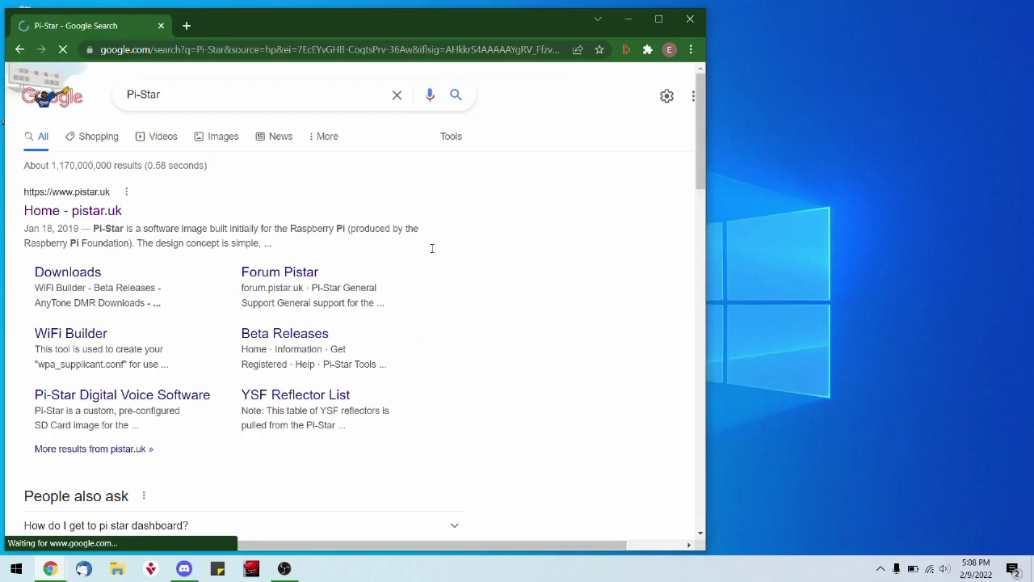
# Open the pistar.uk home page and reveal the Downloads options in its sidebar
pyautogui.click(95, 218)
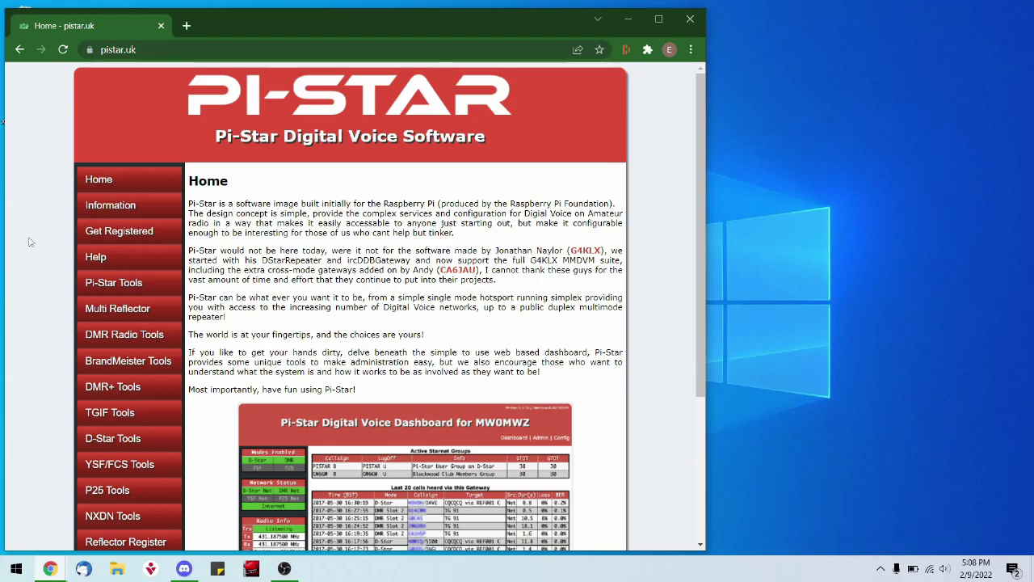
pyautogui.scroll(-1, 29, 242)
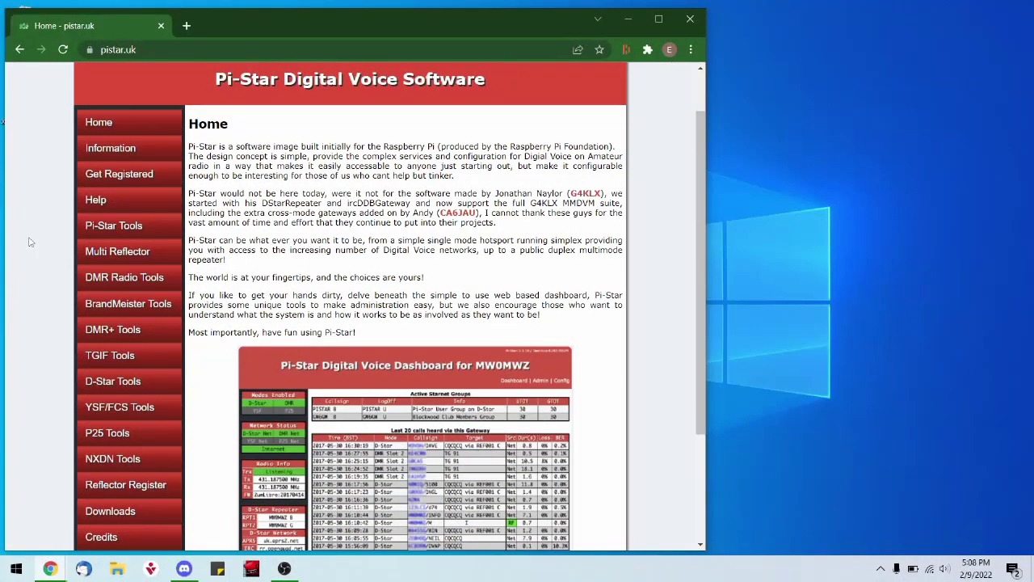
pyautogui.scroll(-1, 42, 441)
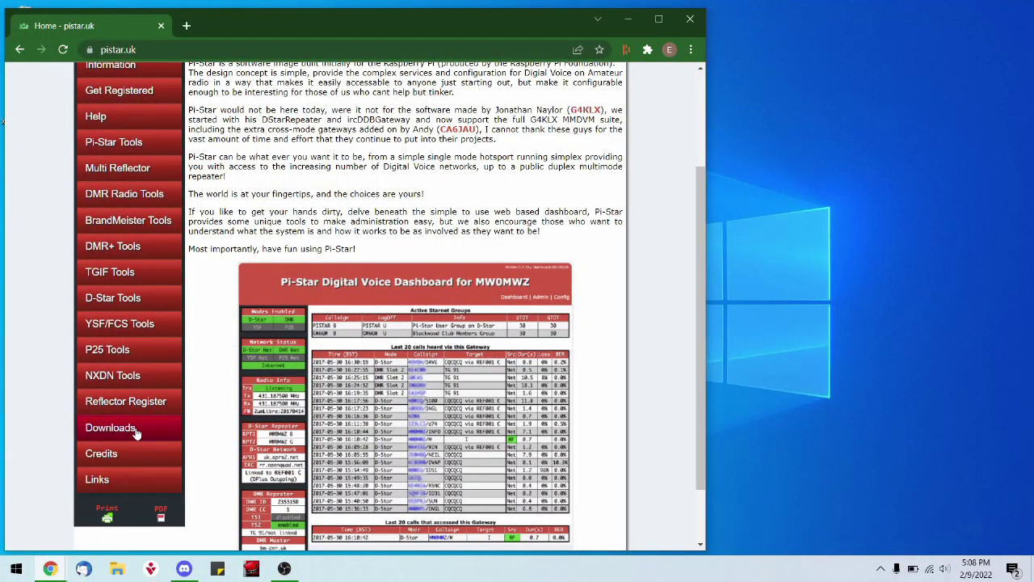
pyautogui.moveTo(129, 430)
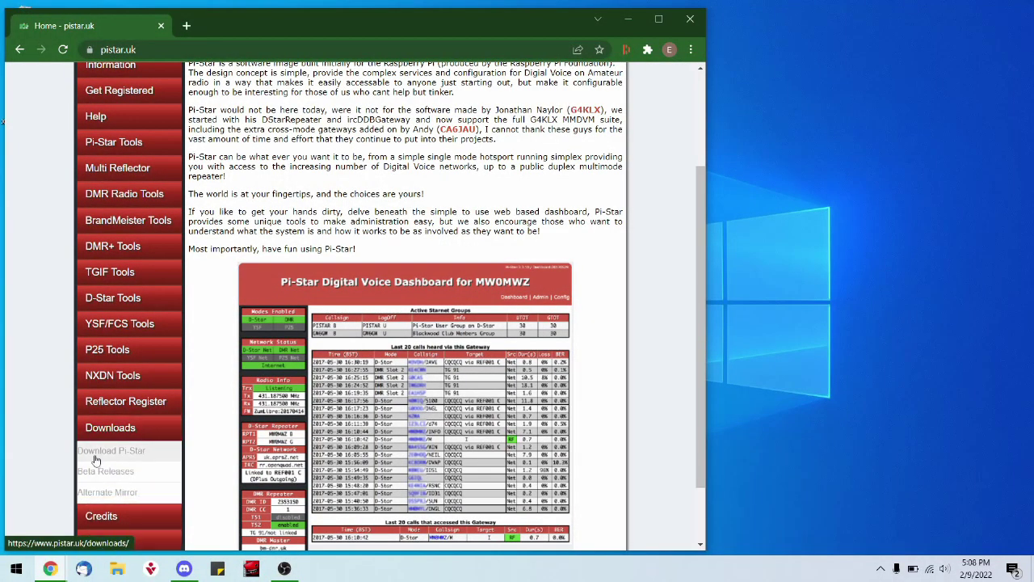
# Start downloading Pi-Star_RPi_V4.1.5_30-Oct-2021.zip from the Pi-Star downloads page, then return to google.com
pyautogui.click(148, 453)
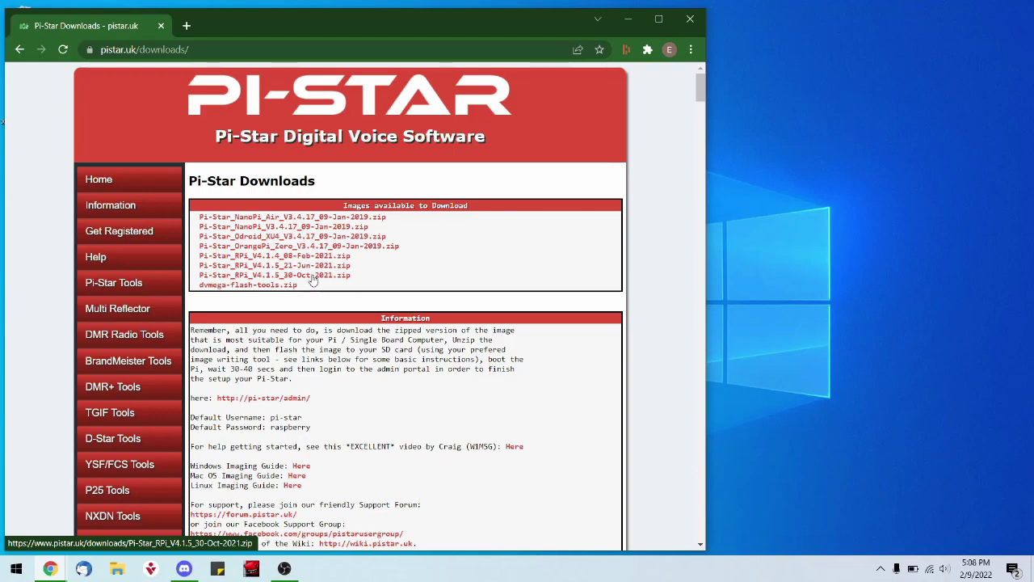
pyautogui.click(313, 280)
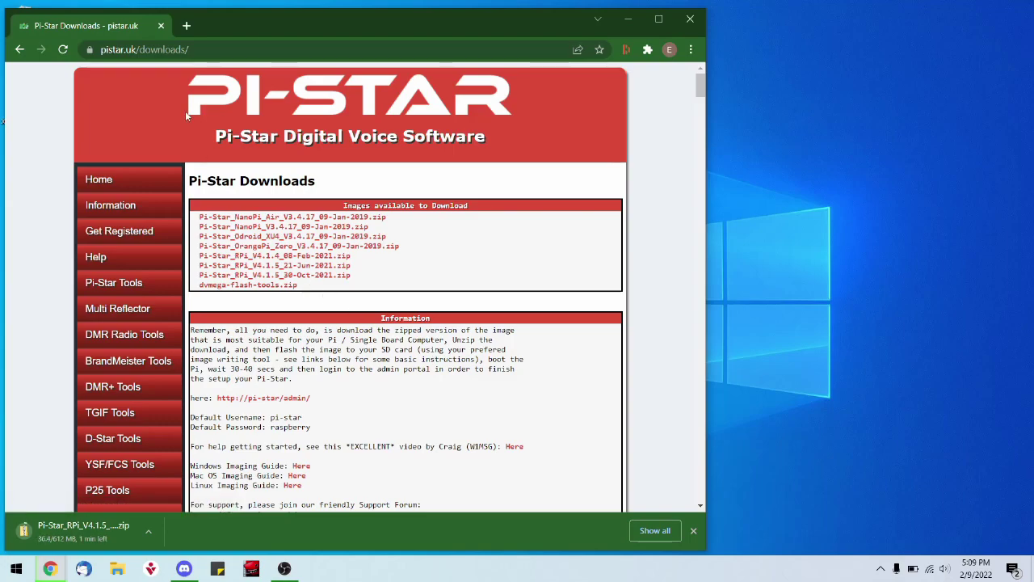
pyautogui.click(129, 51)
pyautogui.write('goo')
pyautogui.press('Return')
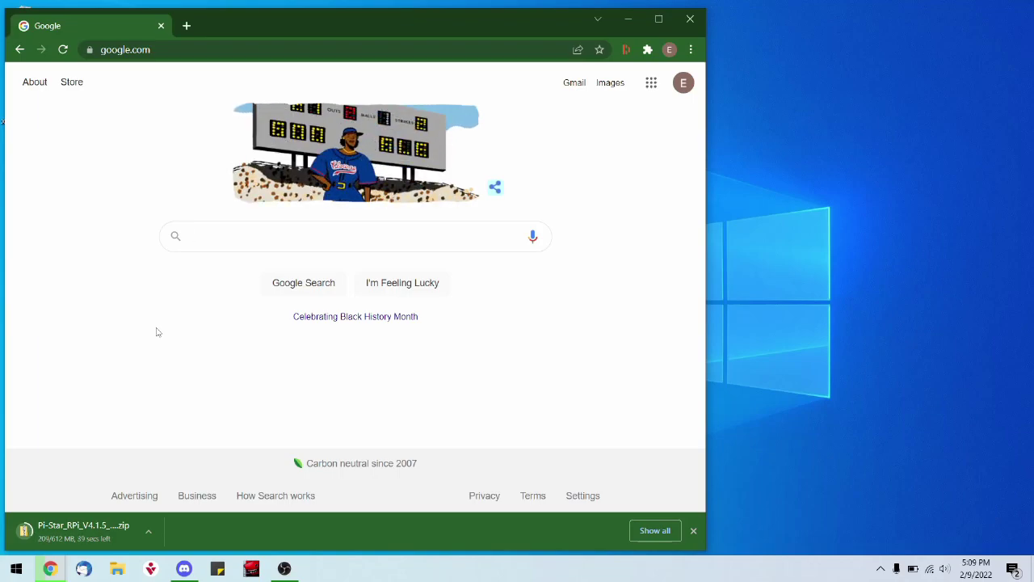
# Search for 'Raspberry Pi Imager' and open the Raspberry Pi OS software page
pyautogui.write('Raspberry Pi ')
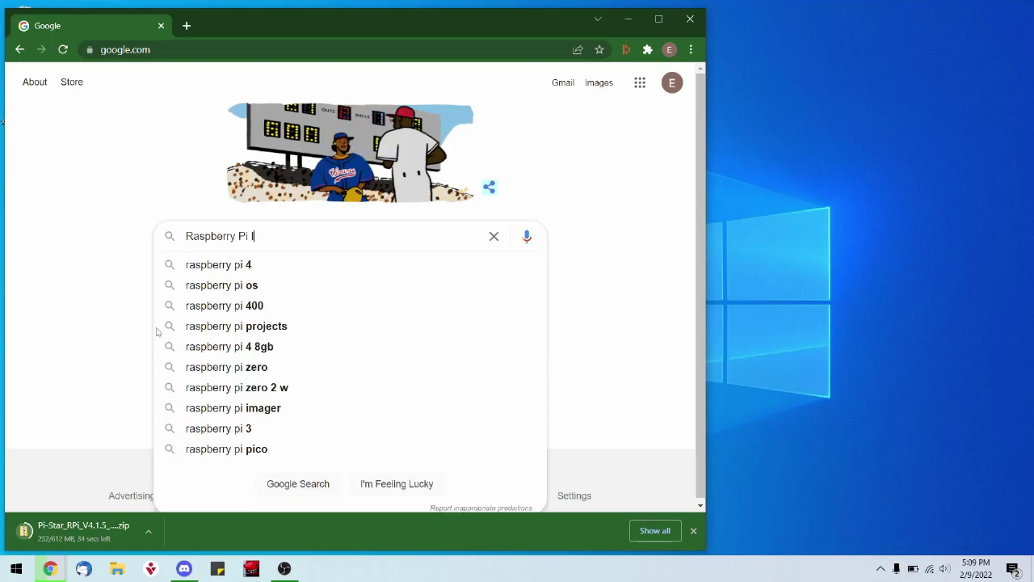
pyautogui.write('Ima')
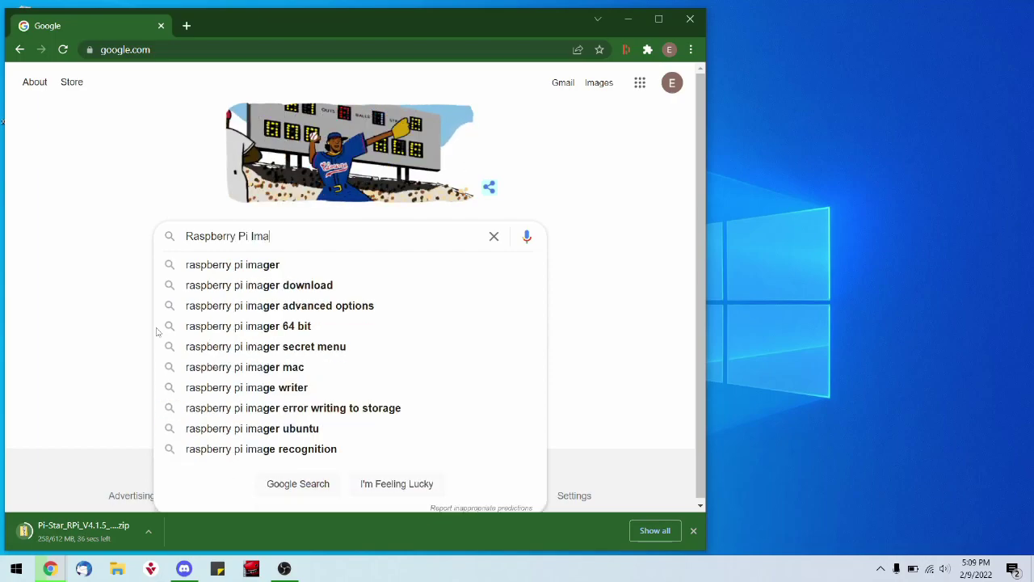
pyautogui.click(294, 266)
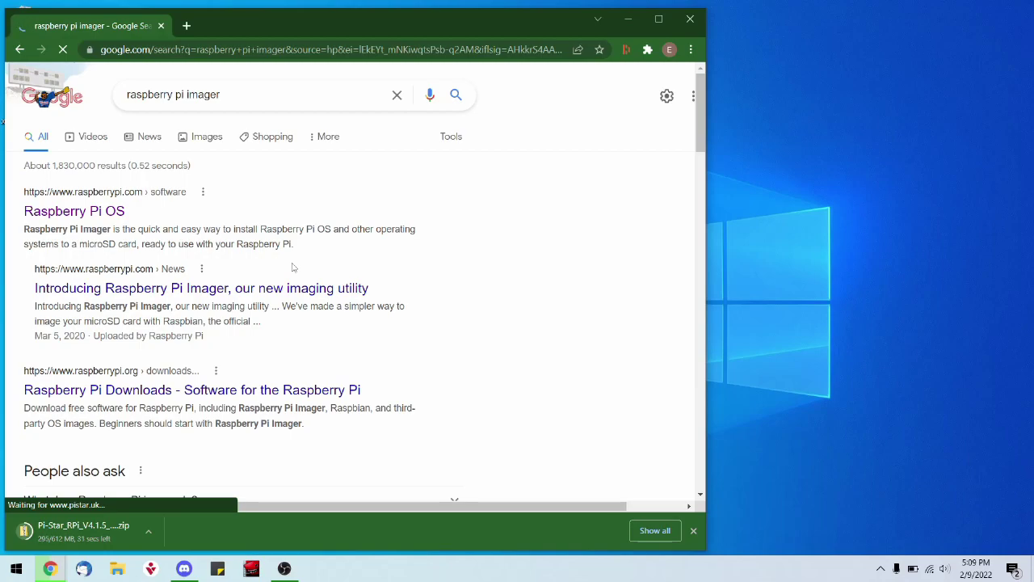
pyautogui.click(85, 215)
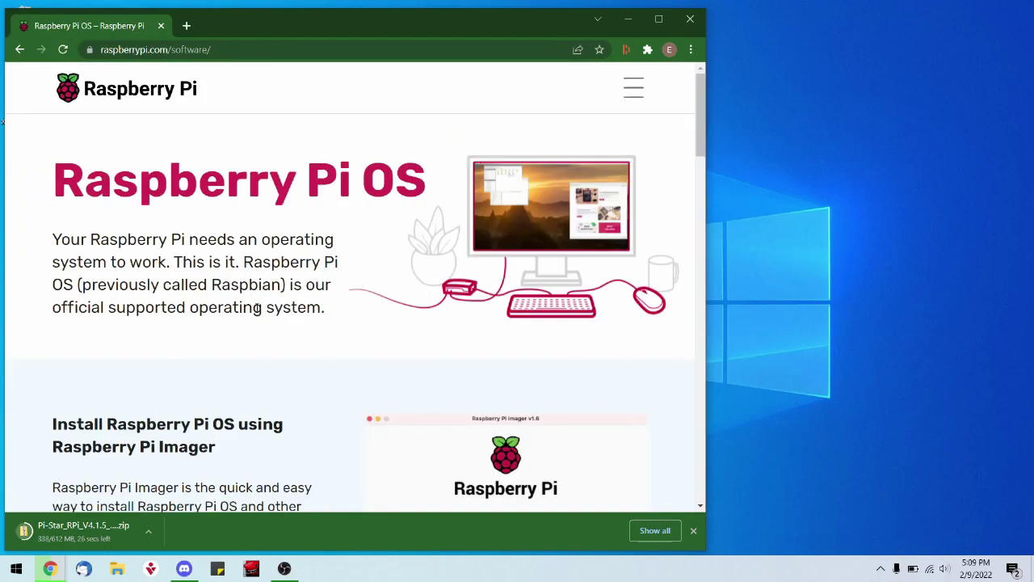
# Download Raspberry Pi Imager for Windows and launch the imager_1.7.1.exe installer
pyautogui.scroll(-2, 278, 328)
pyautogui.scroll(2, 279, 327)
pyautogui.scroll(-1, 281, 327)
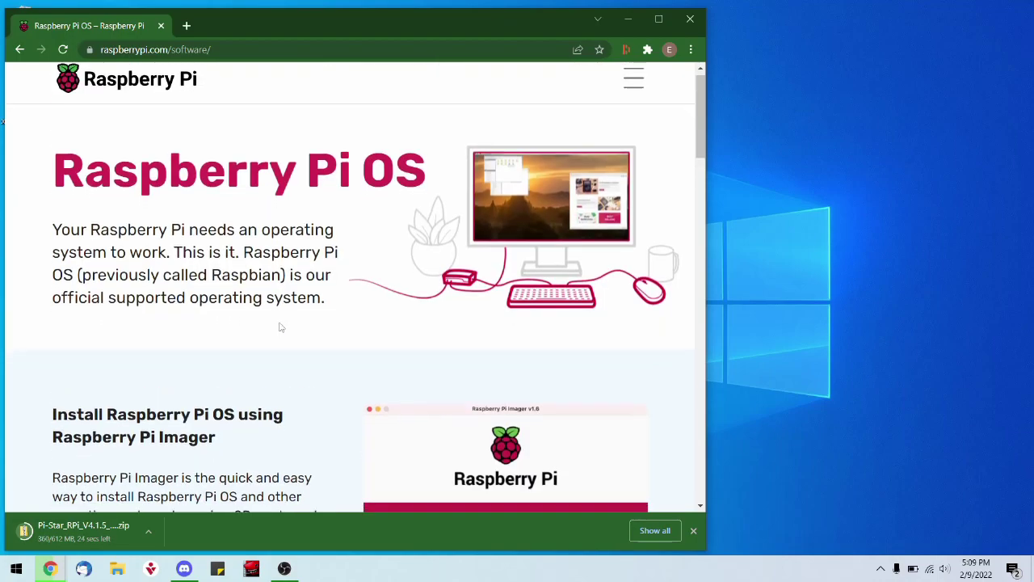
pyautogui.scroll(-2, 281, 327)
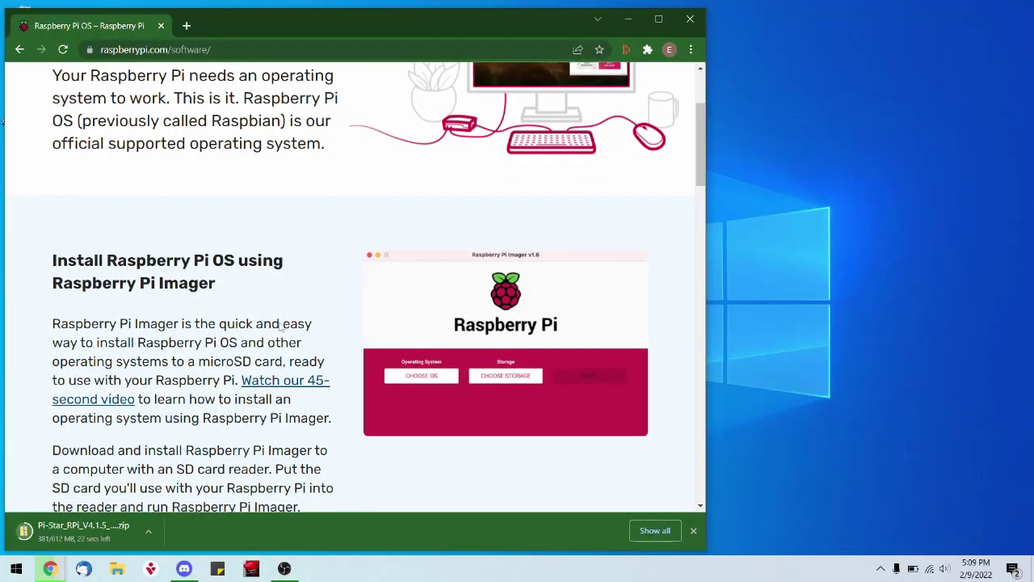
pyautogui.scroll(-1, 280, 326)
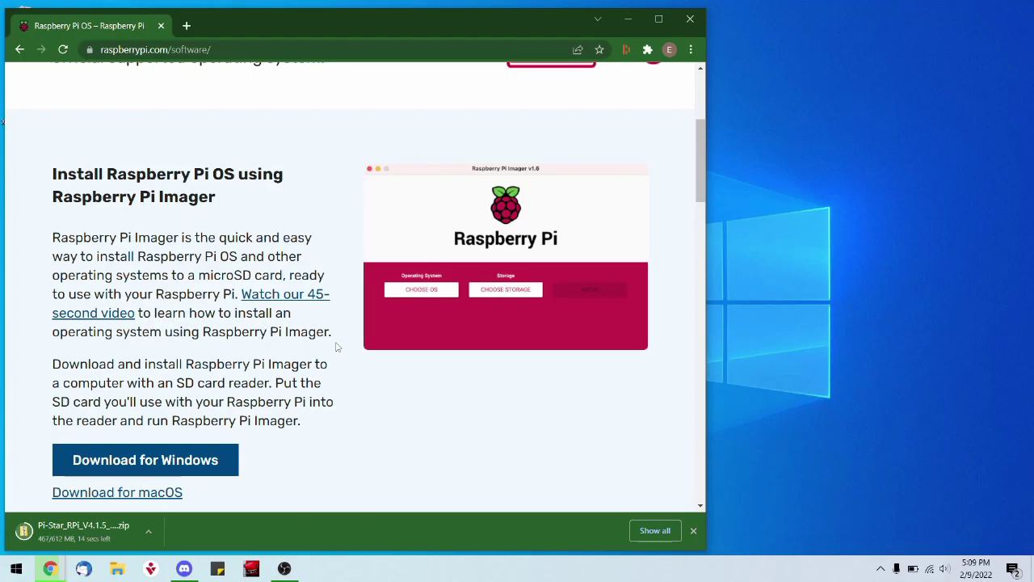
pyautogui.scroll(-1, 337, 347)
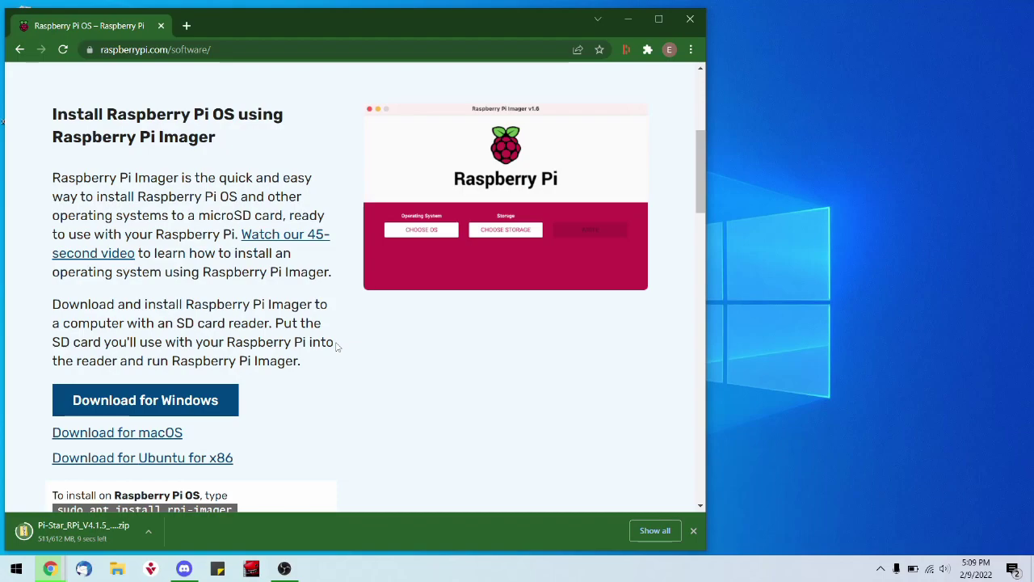
pyautogui.click(148, 406)
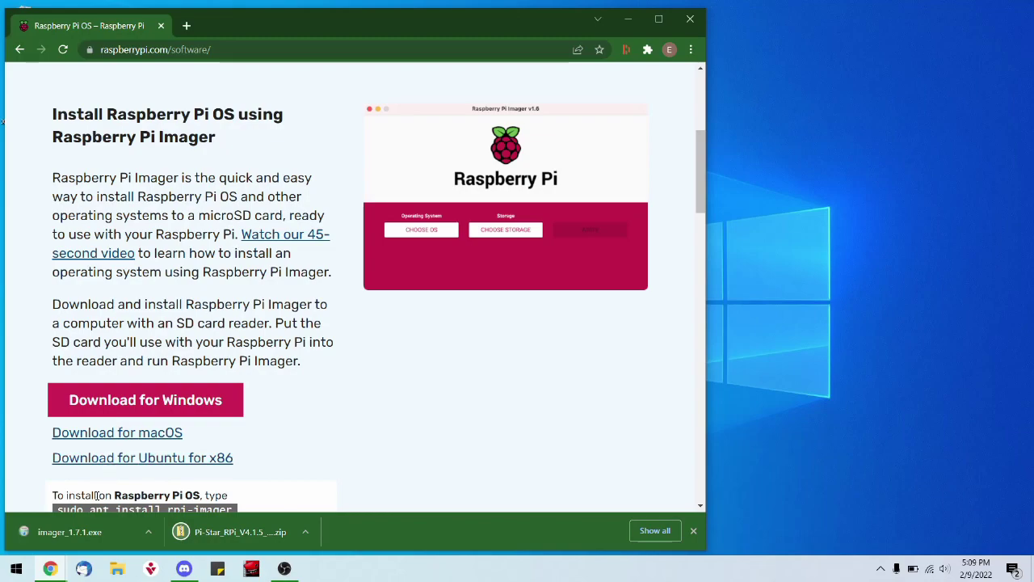
pyautogui.click(76, 535)
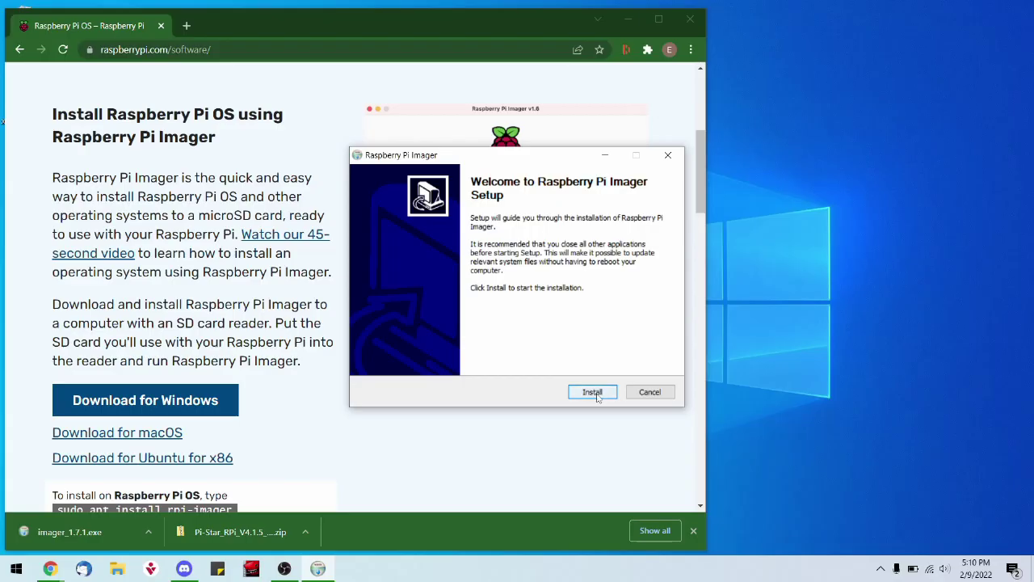
# Install Raspberry Pi Imager v1.7.1 and finish setup with Run Raspberry Pi Imager ticked
pyautogui.click(595, 393)
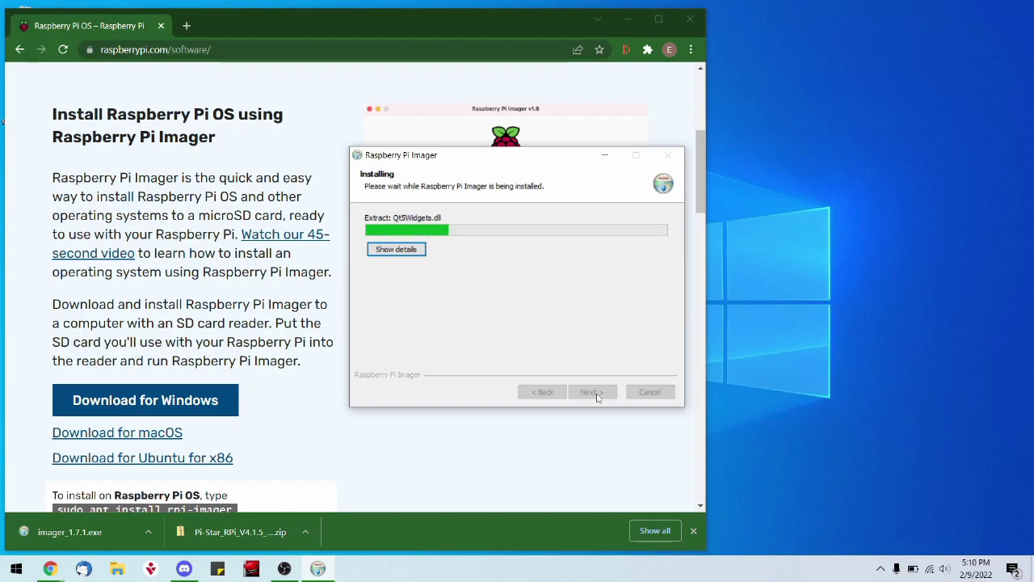
pyautogui.click(597, 396)
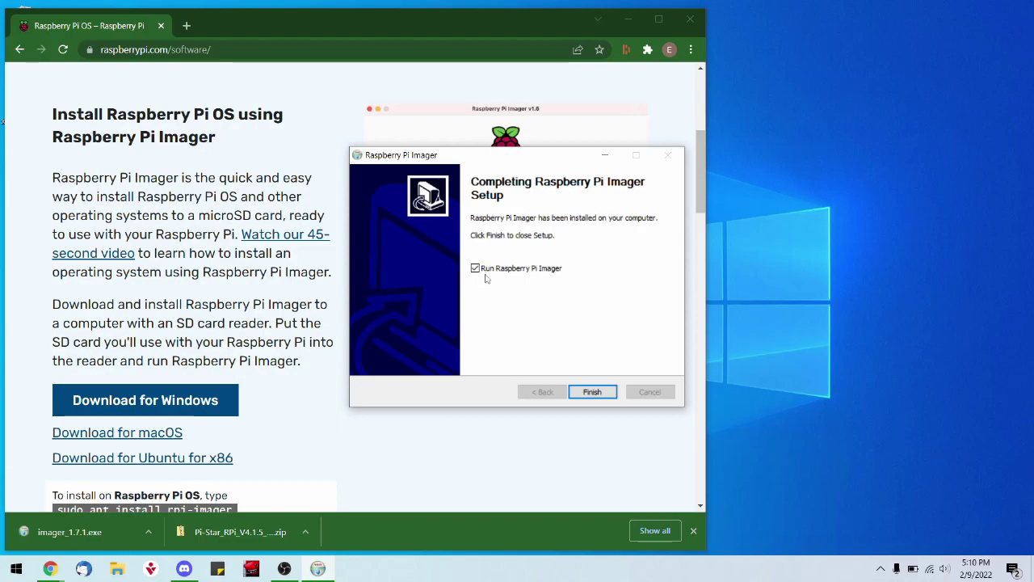
pyautogui.click(592, 393)
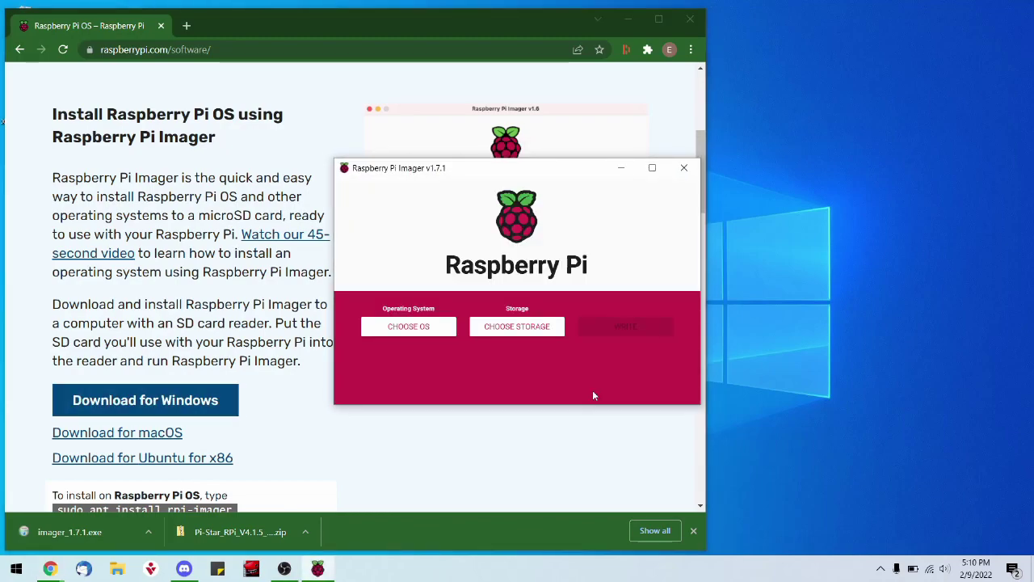
# Open the downloaded Pi-Star zip from Chrome's download bar
pyautogui.click(308, 430)
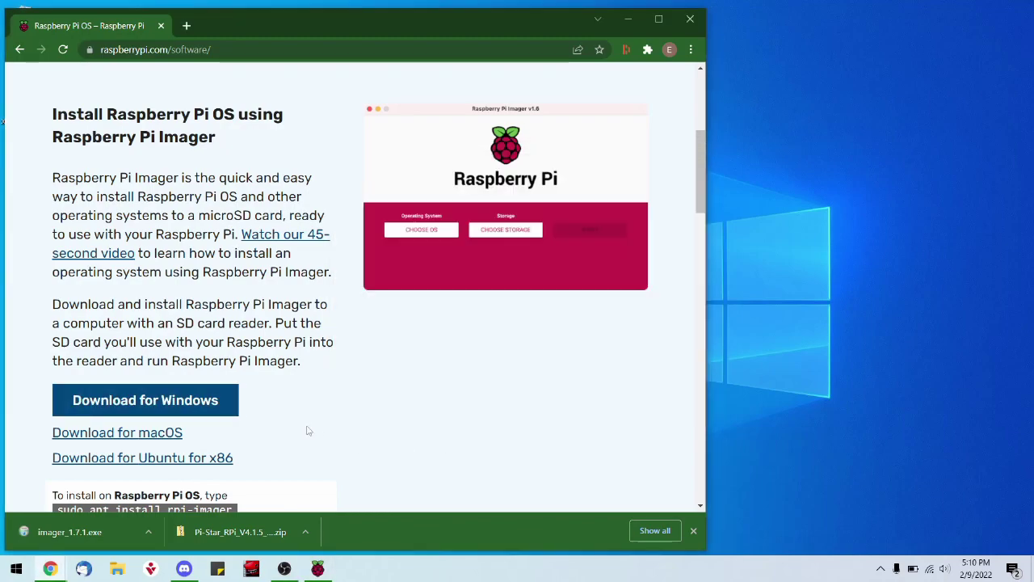
pyautogui.click(230, 529)
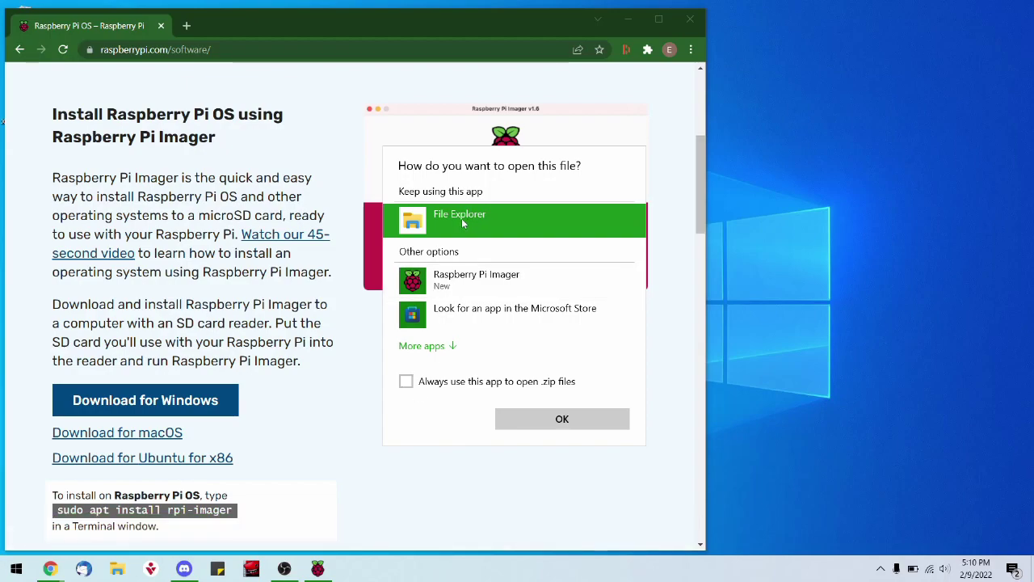
# Open the zip in File Explorer, widen the Name column and copy the Pi-Star disc image
pyautogui.click(537, 417)
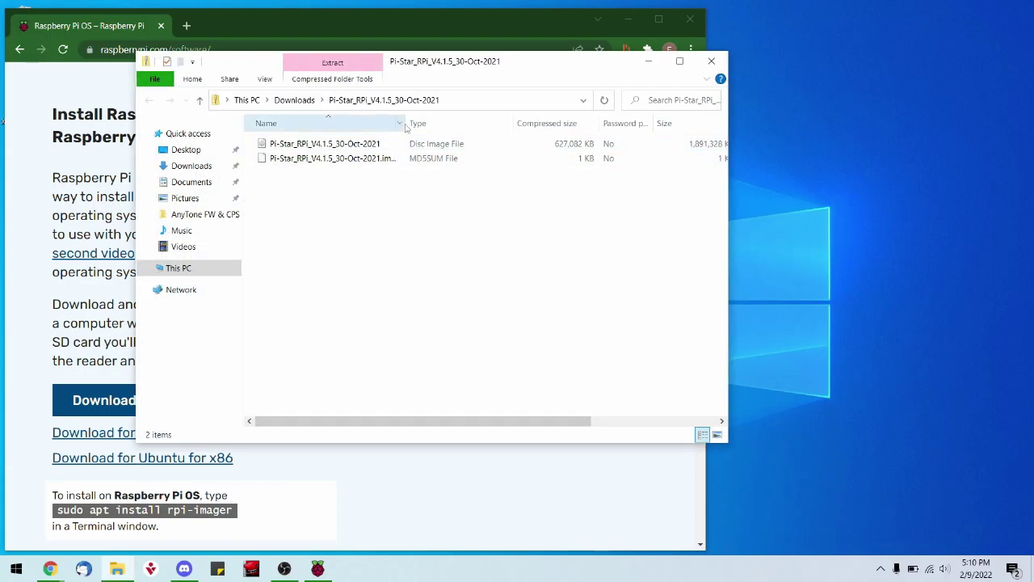
pyautogui.moveTo(406, 123); pyautogui.dragTo(452, 123)
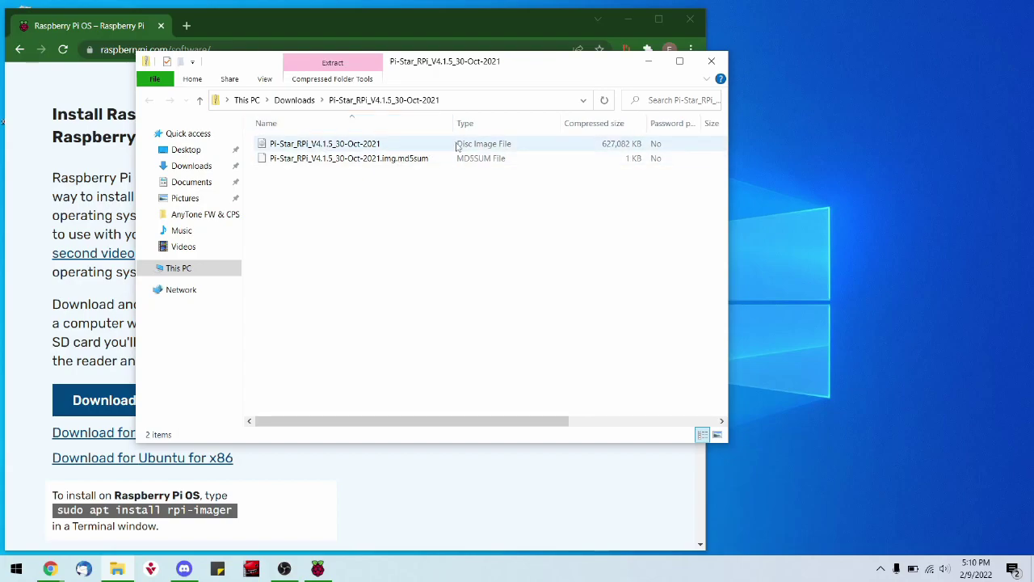
pyautogui.click(534, 149)
pyautogui.rightClick(348, 144)
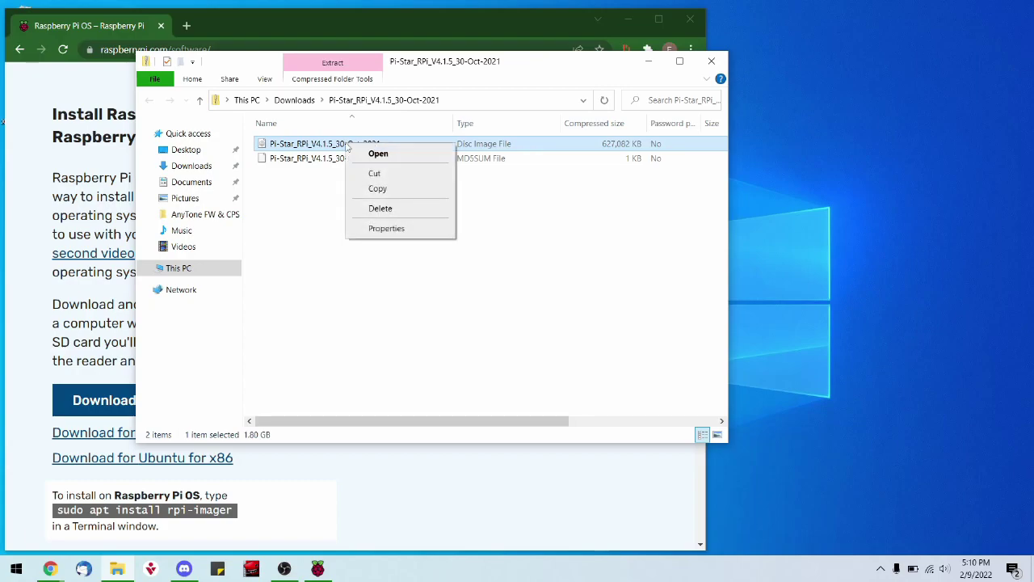
pyautogui.click(364, 190)
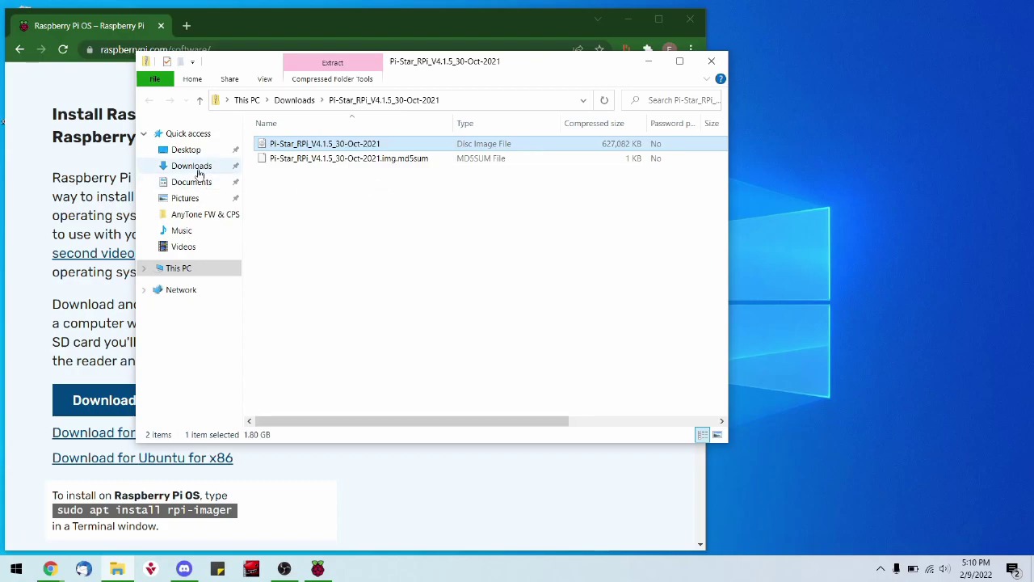
# Paste the Pi-Star disc image onto the Desktop, then close File Explorer and Chrome
pyautogui.click(189, 155)
pyautogui.rightClick(388, 245)
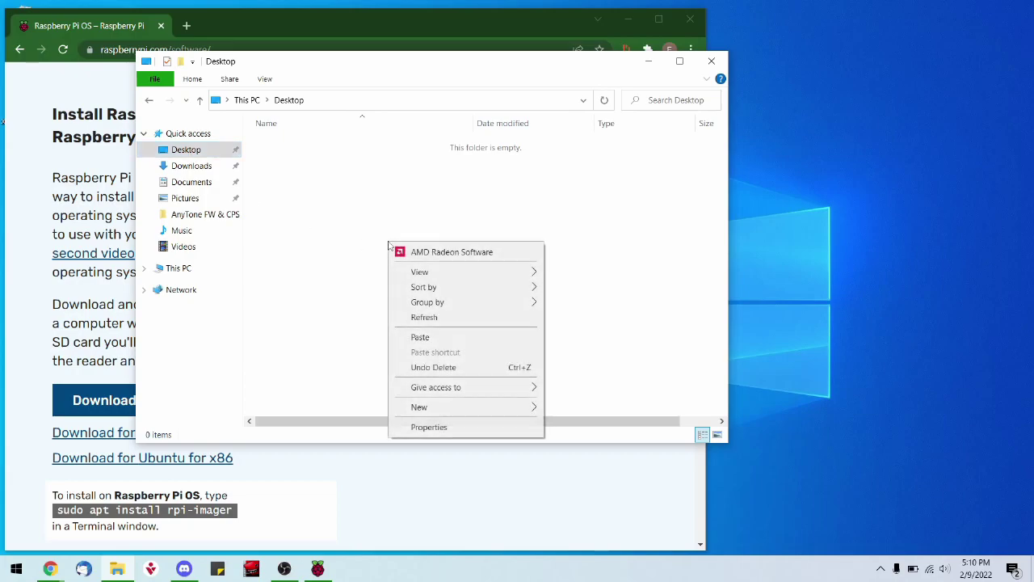
pyautogui.click(435, 335)
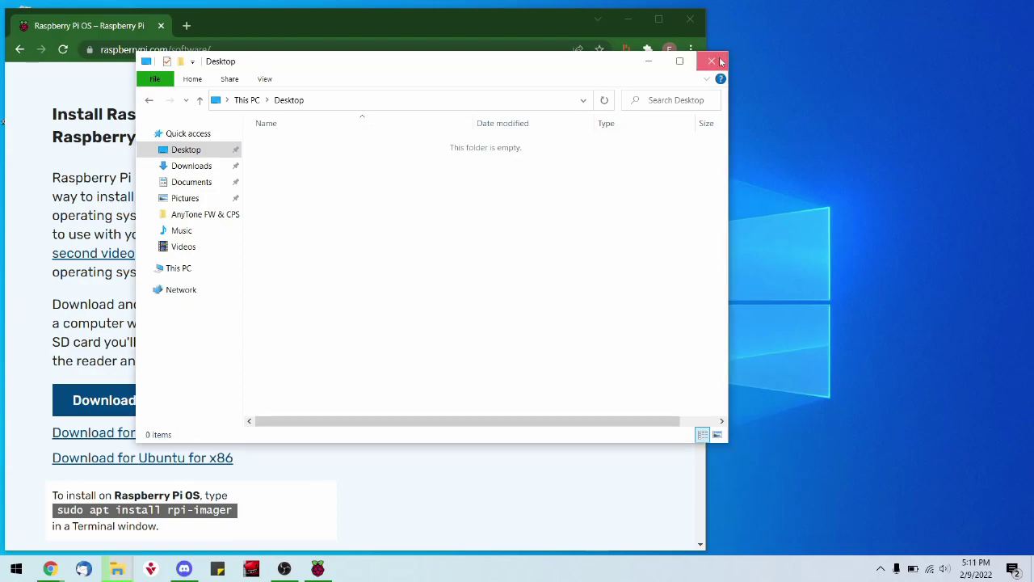
pyautogui.click(720, 61)
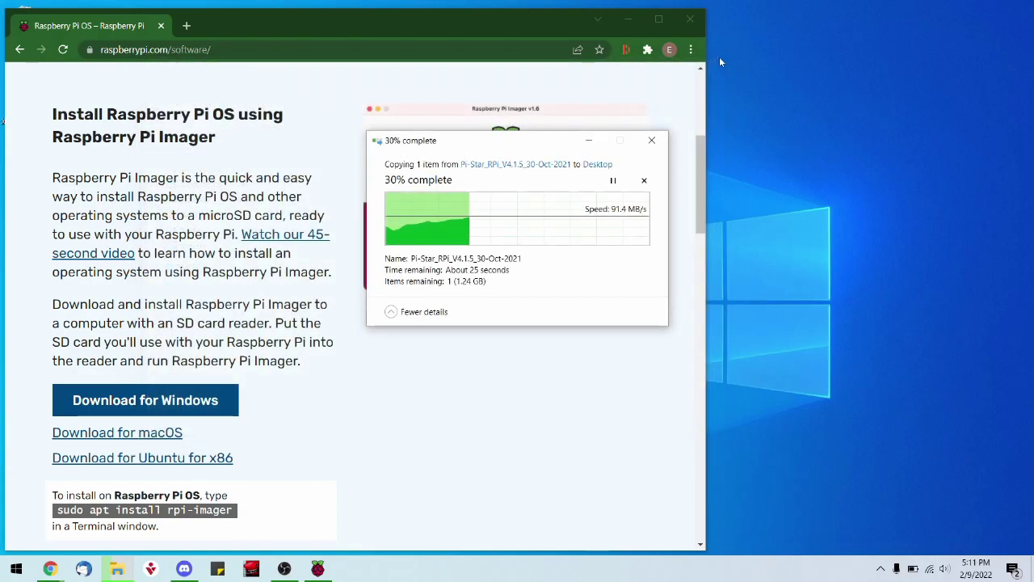
pyautogui.click(688, 19)
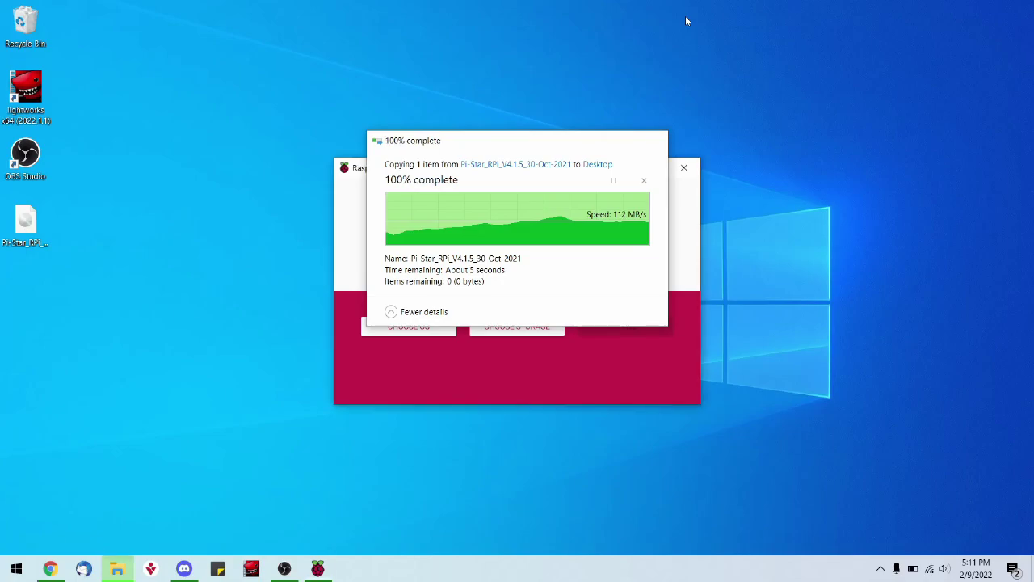
# Move the Pi-Star image icon beside the Imager window and refocus Raspberry Pi Imager
pyautogui.click(35, 230)
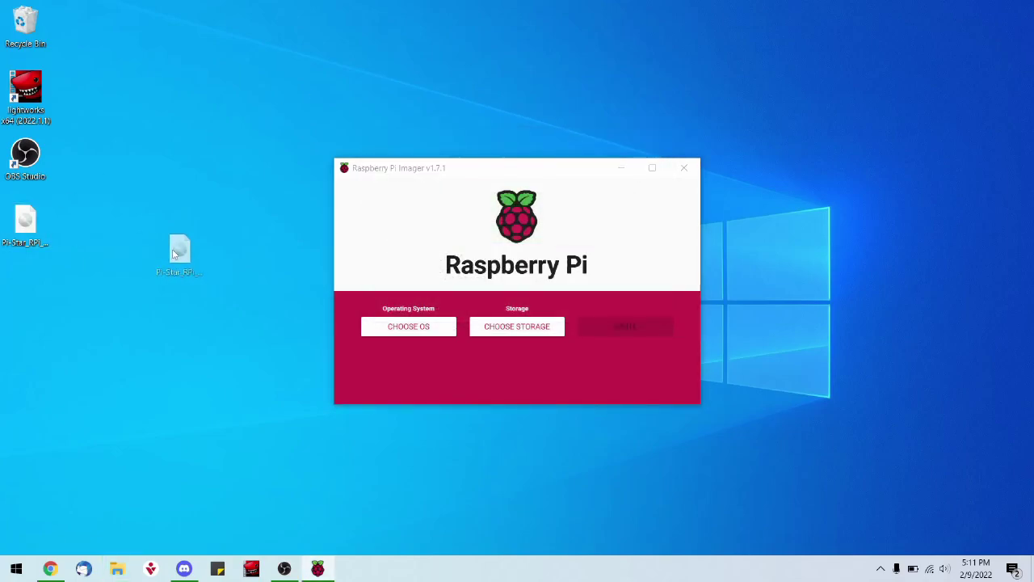
pyautogui.moveTo(172, 254); pyautogui.dragTo(174, 254)
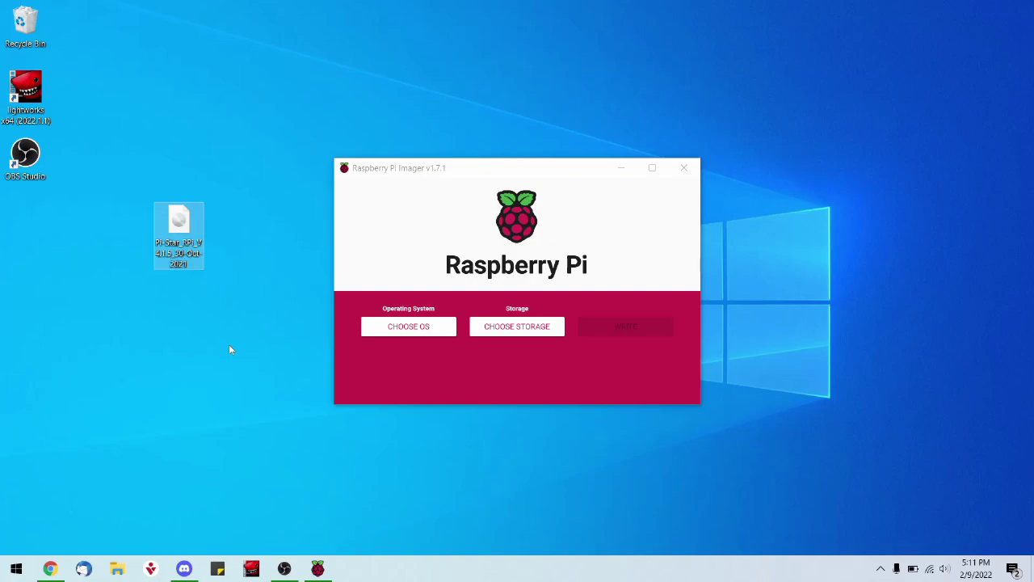
pyautogui.click(453, 356)
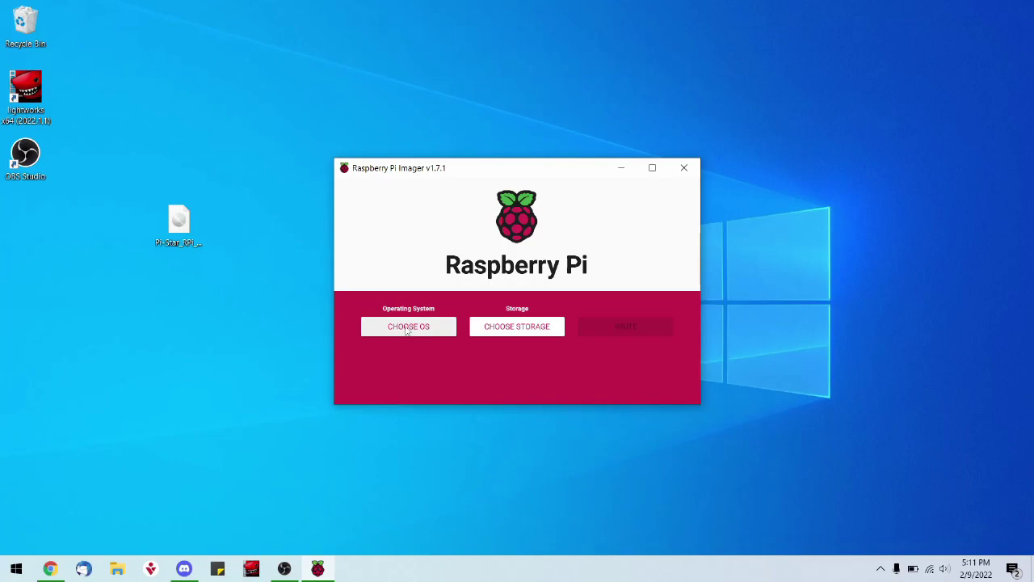
# Use a custom image: pick Pi-Star_RPi_V4.1.5_30-Oct-2021.img from the Desktop as the OS
pyautogui.click(410, 327)
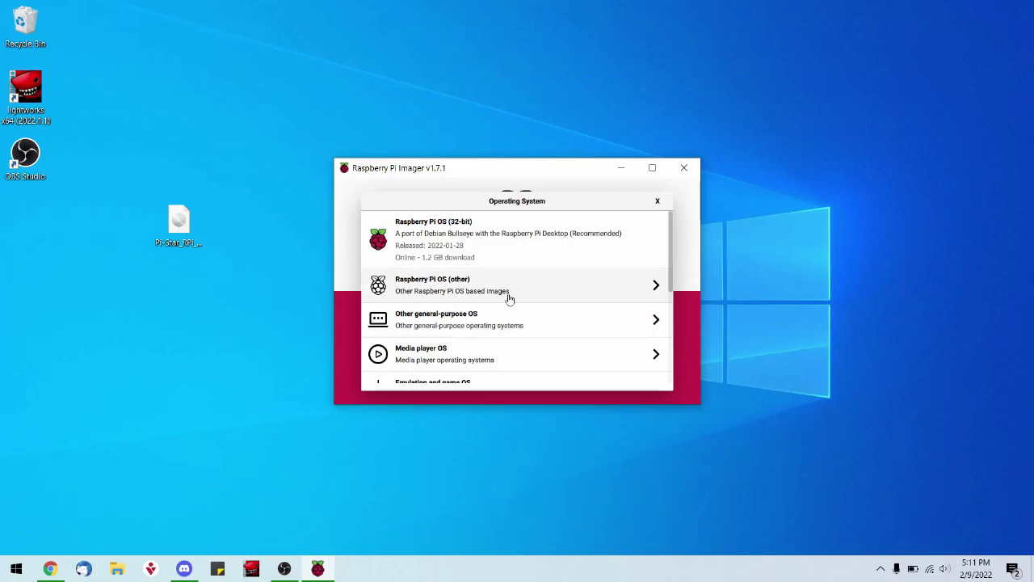
pyautogui.scroll(-5, 508, 295)
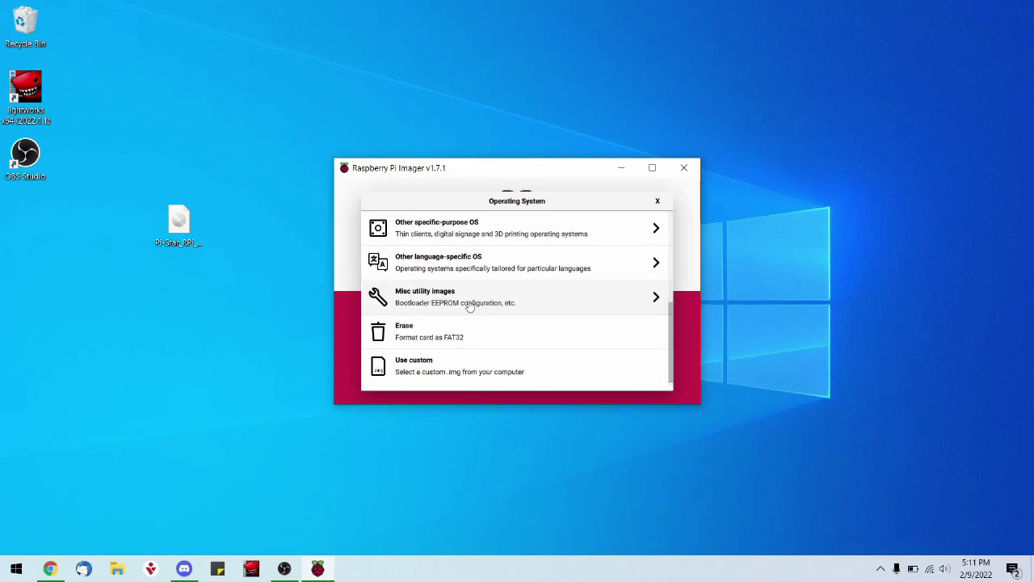
pyautogui.click(548, 368)
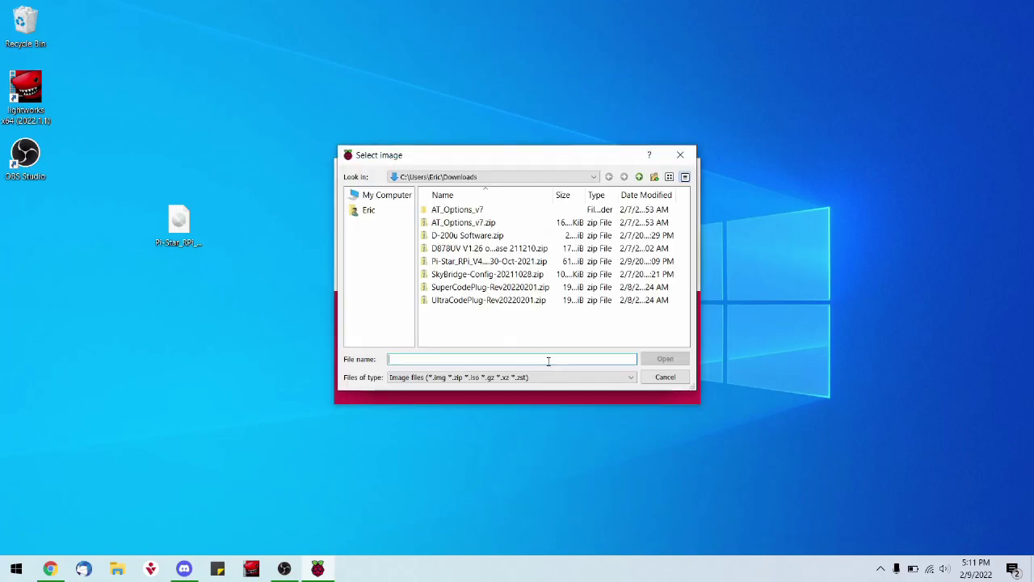
pyautogui.click(382, 213)
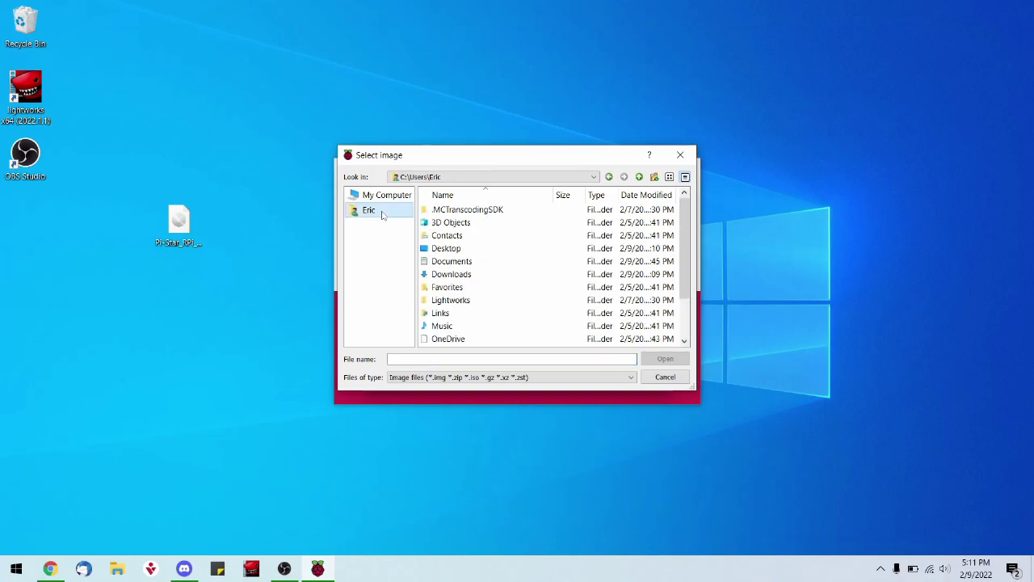
pyautogui.doubleClick(465, 251)
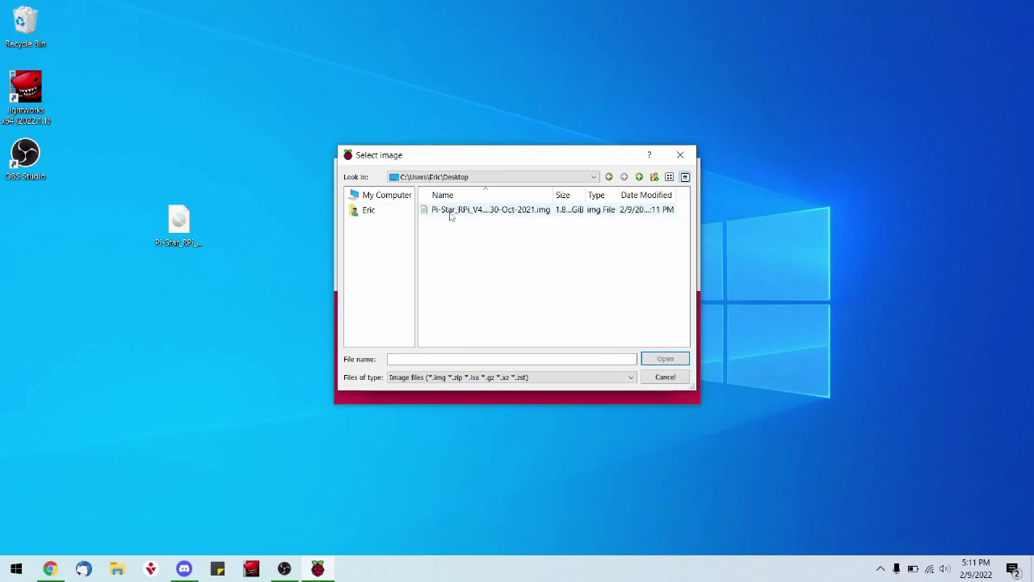
pyautogui.click(493, 211)
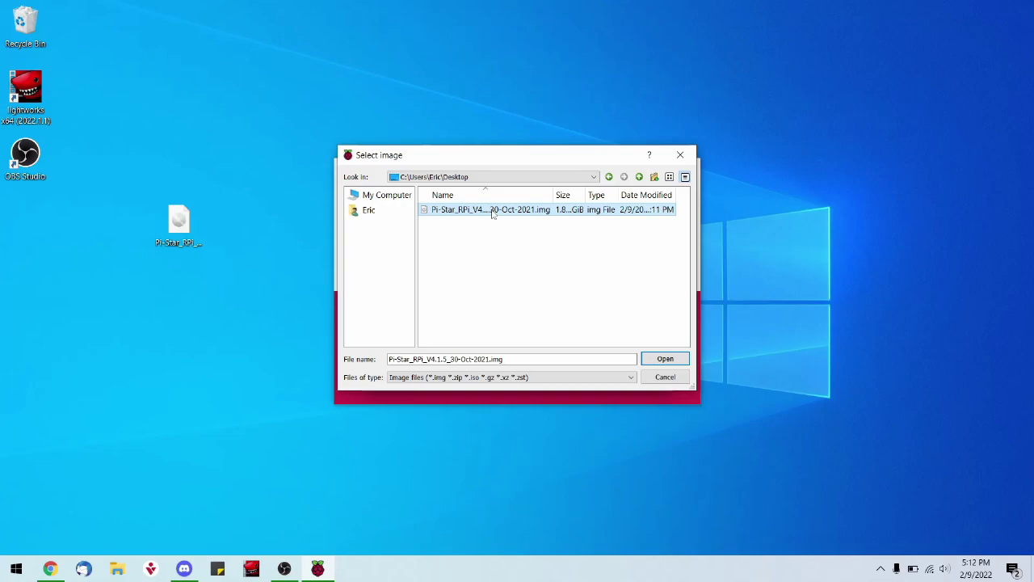
pyautogui.click(657, 362)
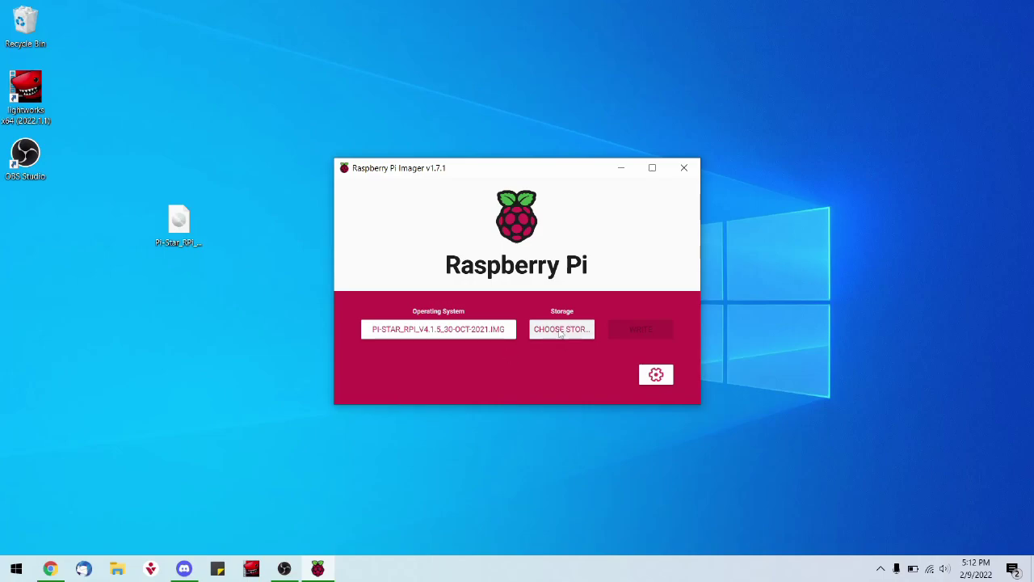
# Select the 15.9 GB Multiple Card Reader USB Device as storage and start the write
pyautogui.click(560, 334)
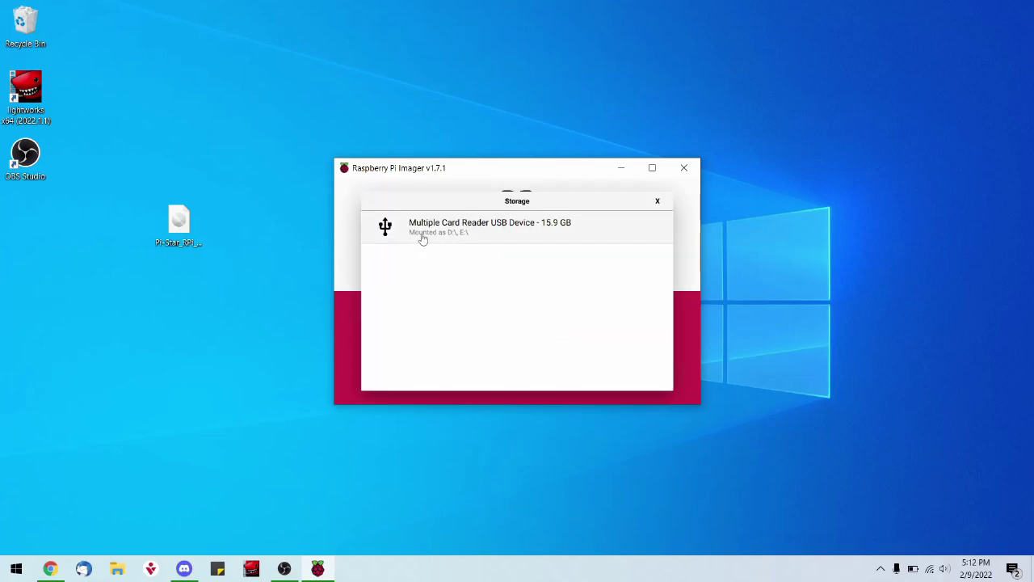
pyautogui.click(515, 234)
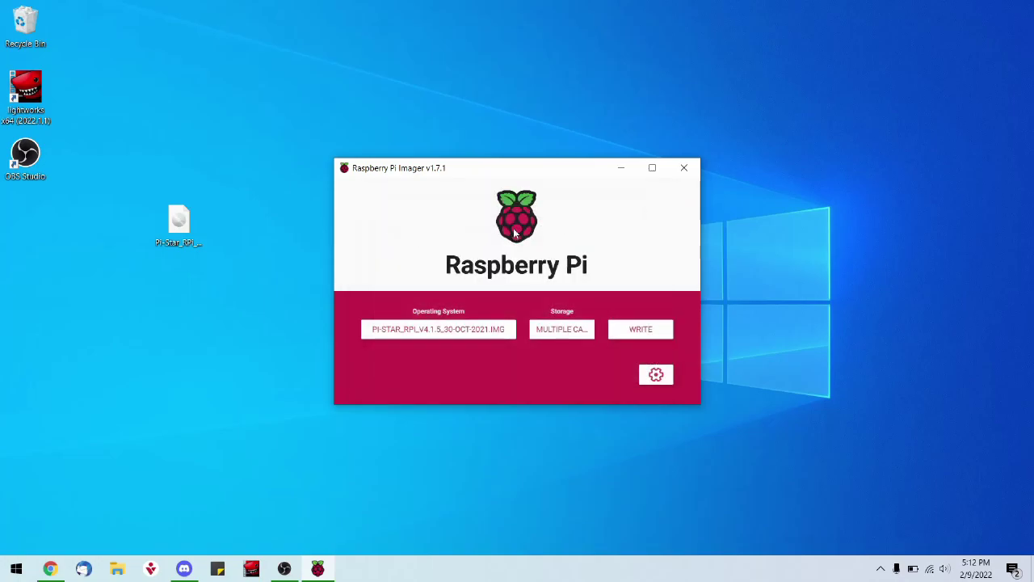
pyautogui.click(641, 330)
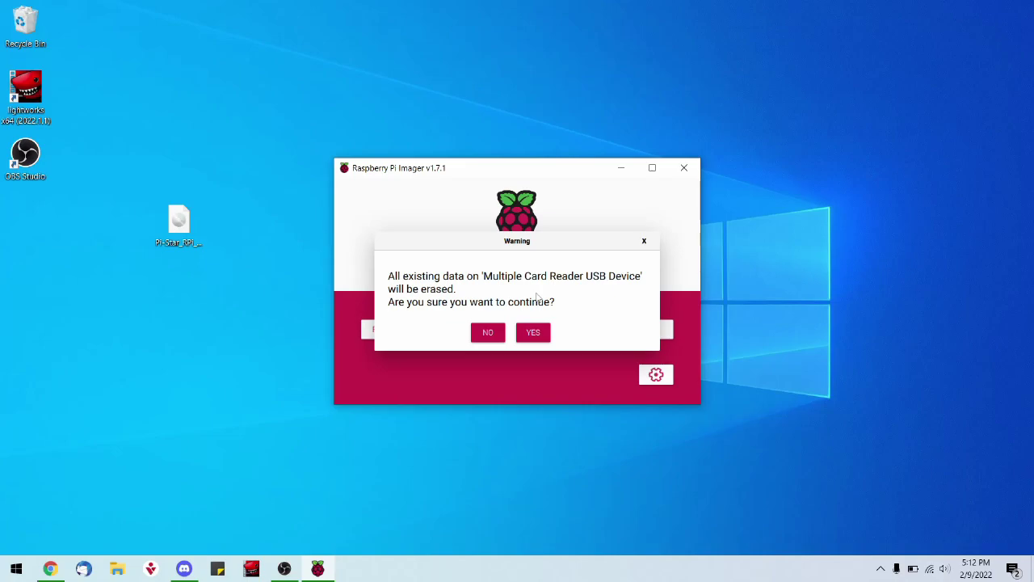
# Confirm erasing the SD card so the Pi-Star image starts writing
pyautogui.click(533, 334)
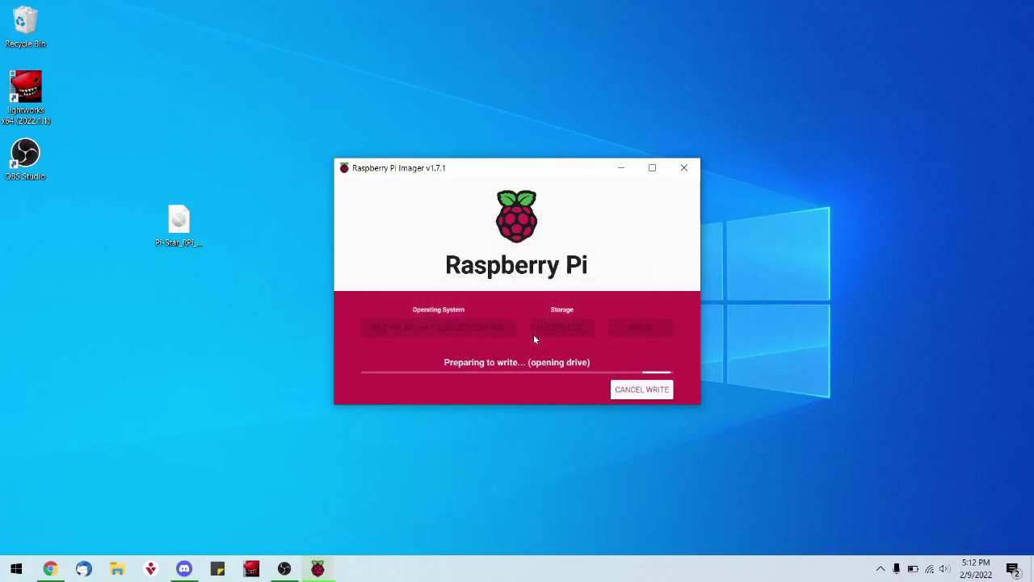